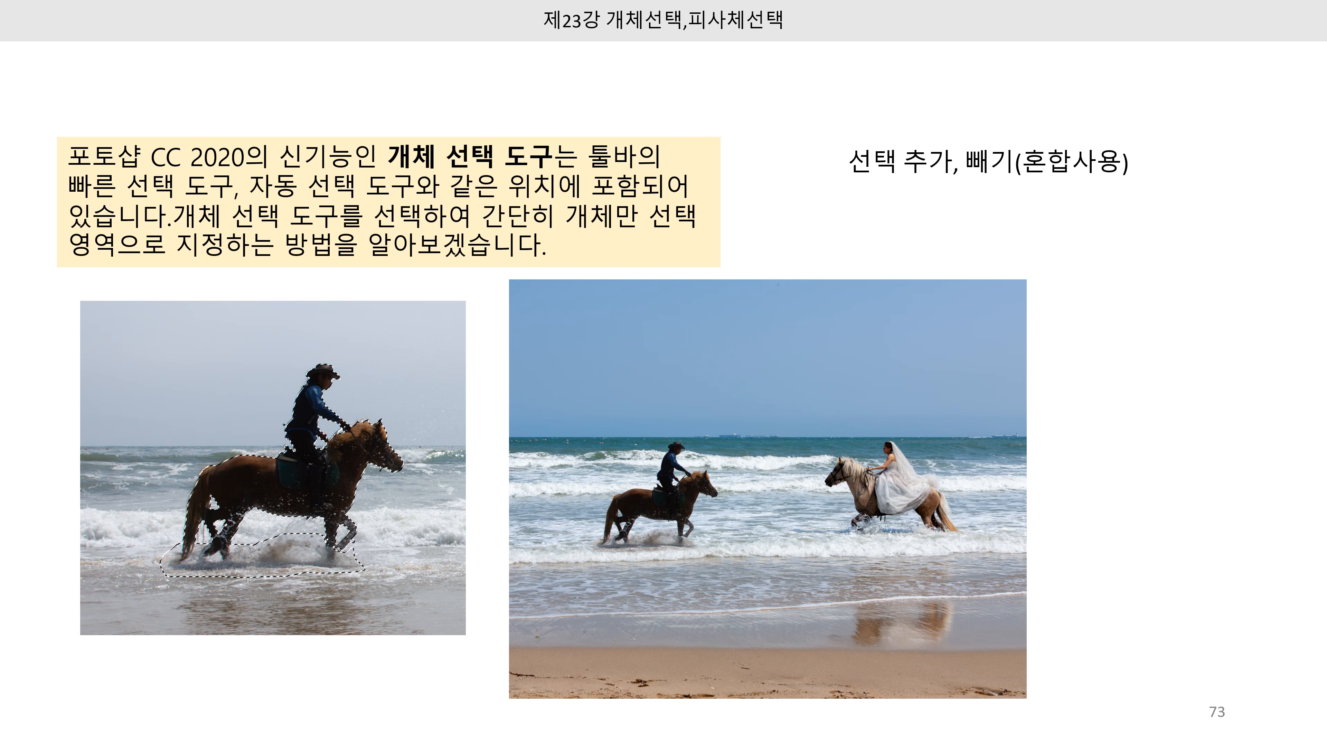
{"action": "key", "text": "Right"}
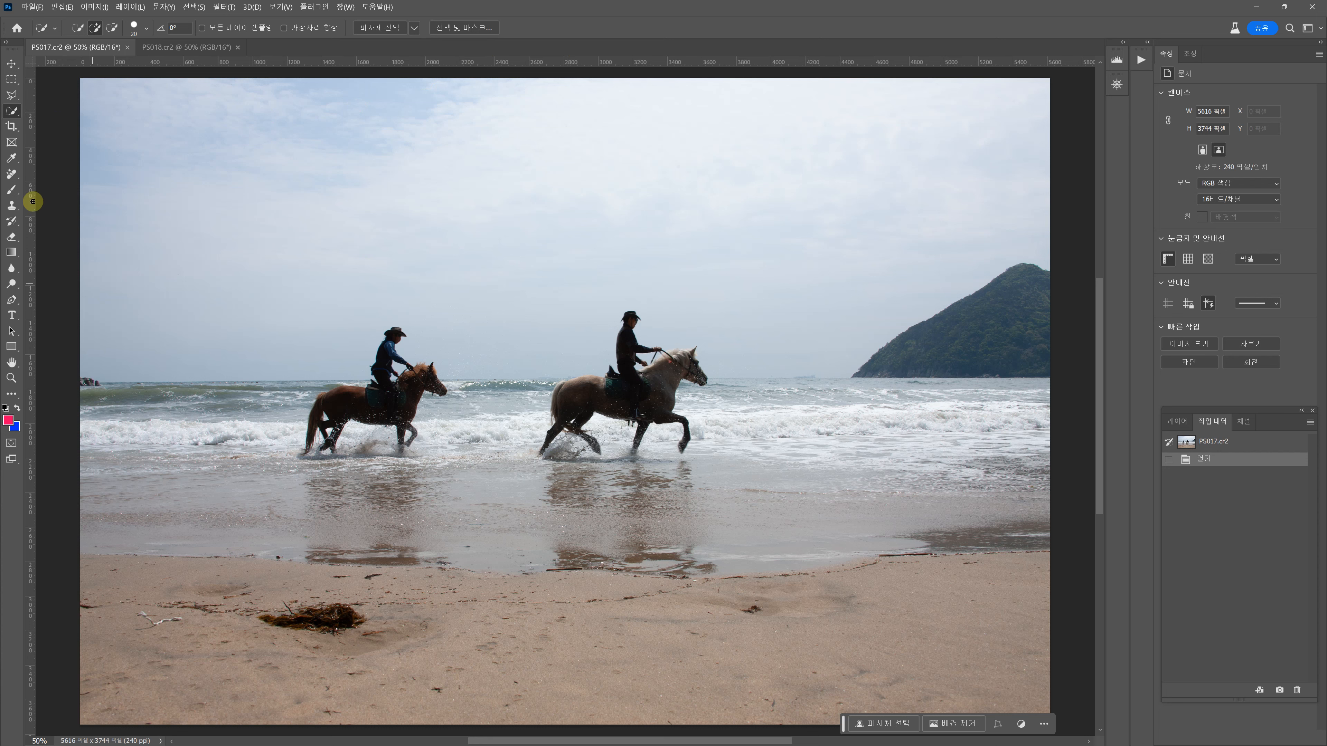
Select the brown horse and its rider with the Object Selection tool in Lasso mode, and clear the selection.
{"action": "right_click", "coordinate": [14, 114]}
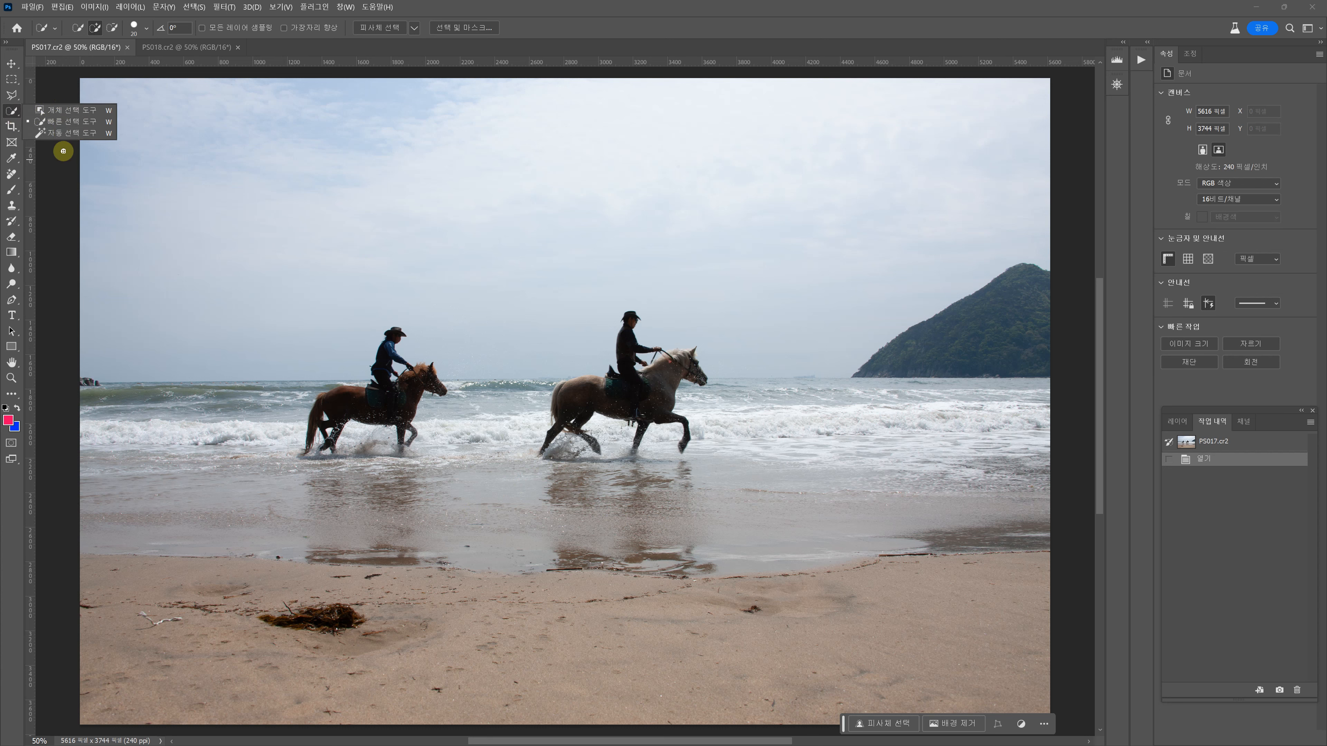
{"action": "left_click", "coordinate": [68, 116]}
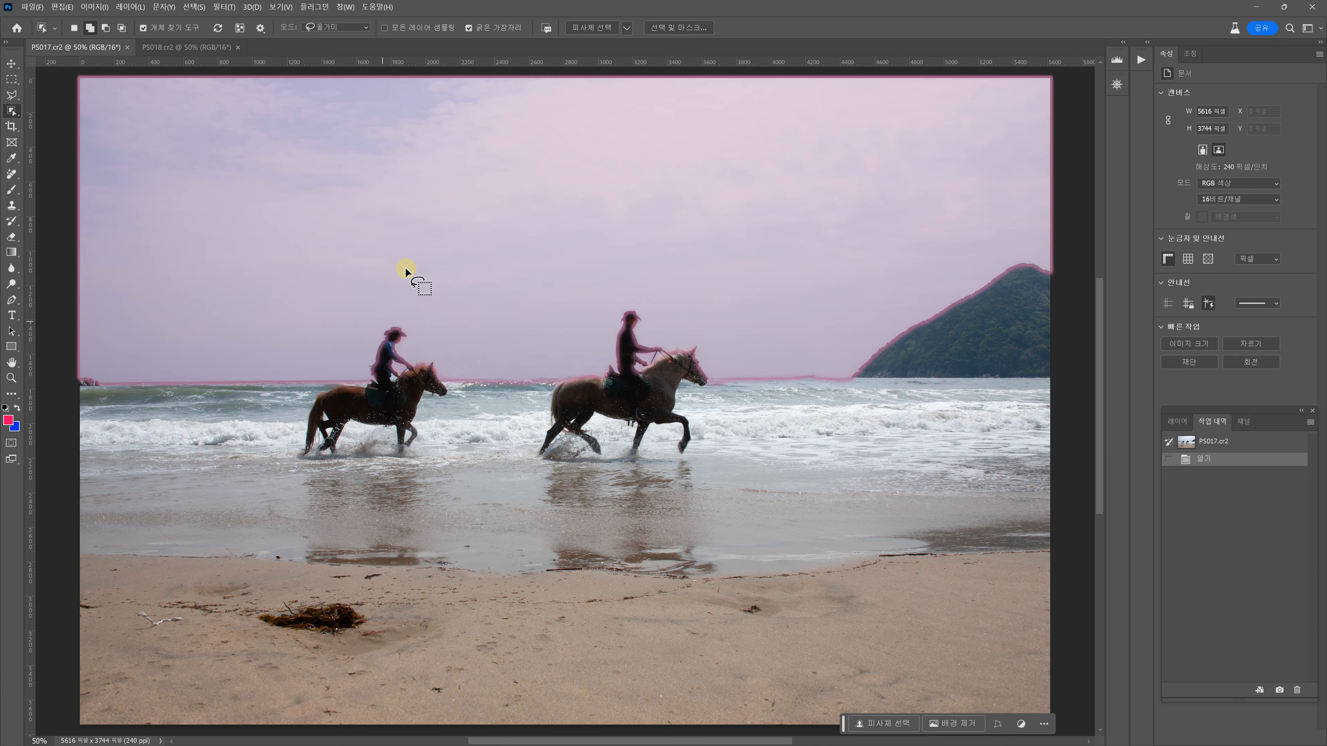
{"action": "left_click", "coordinate": [366, 30]}
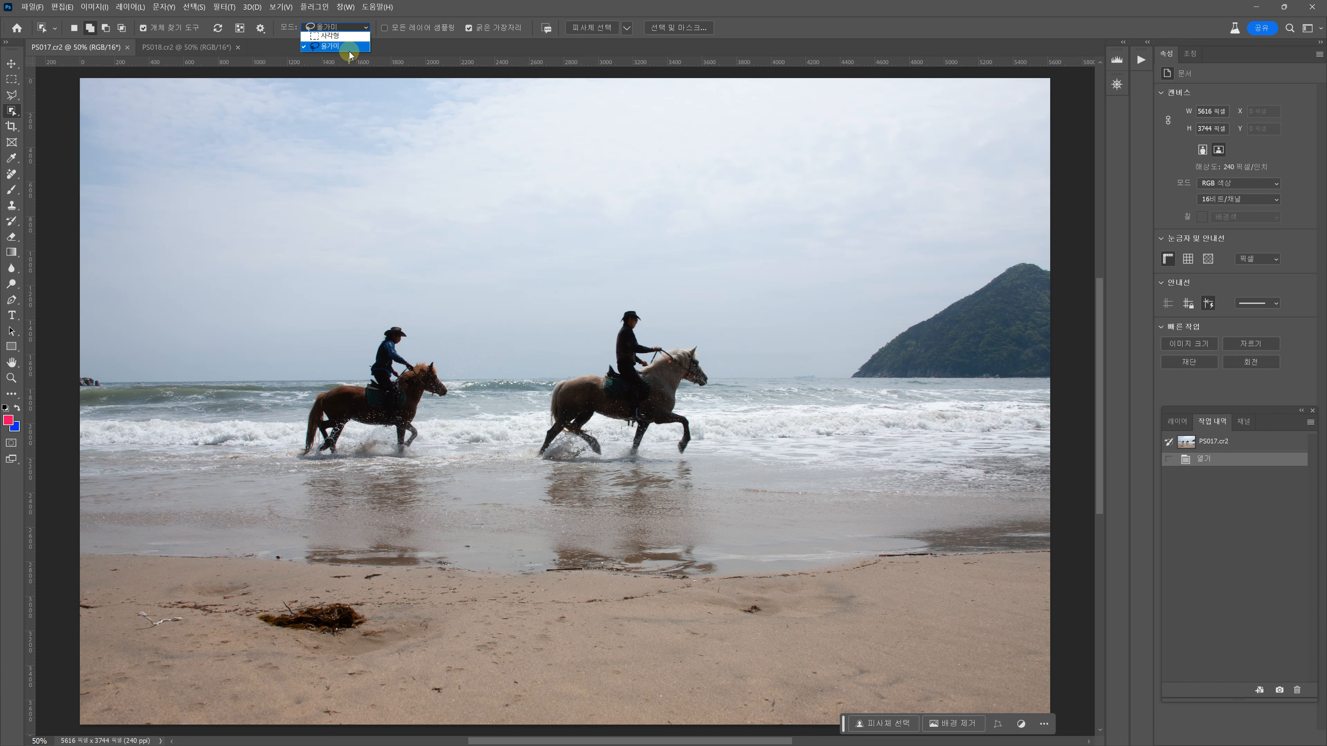
{"action": "left_click", "coordinate": [350, 52]}
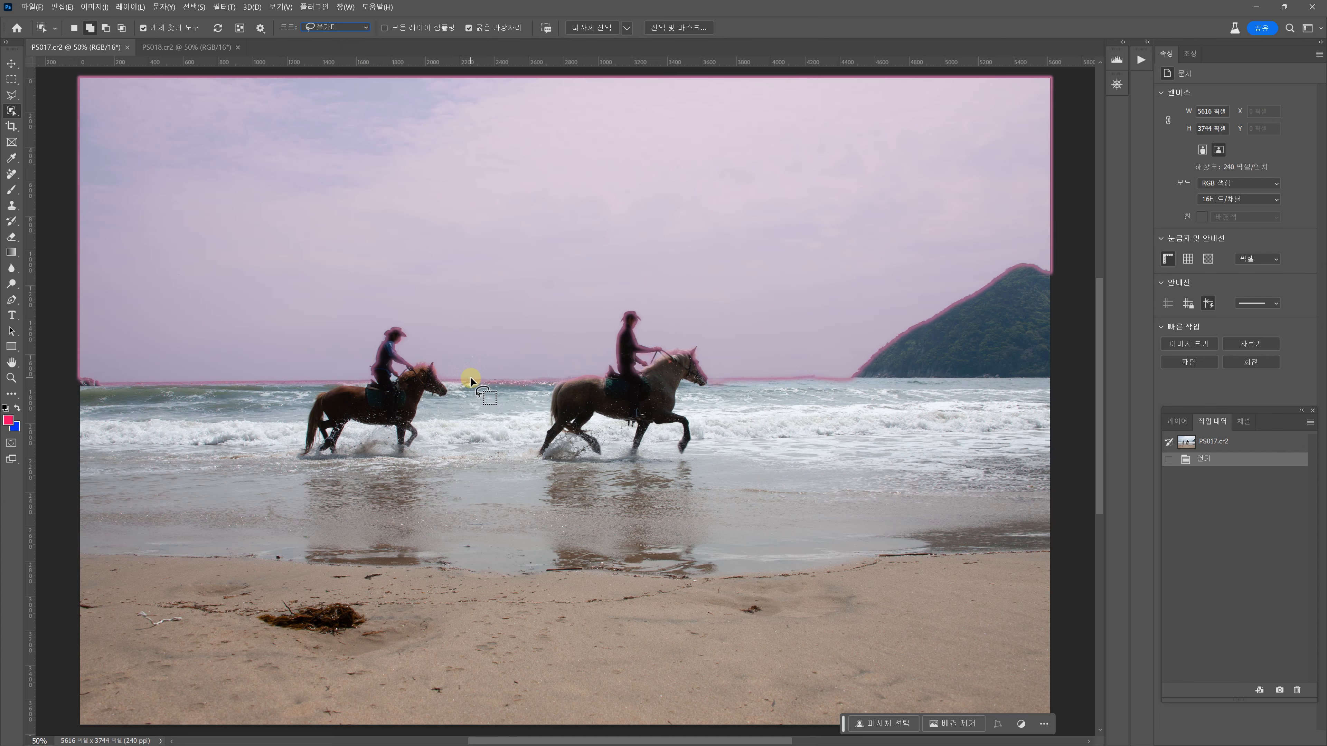
{"action": "mouse_move", "coordinate": [470, 380]}
{"action": "left_mouse_down"}
{"action": "mouse_move", "coordinate": [431, 476]}
{"action": "mouse_move", "coordinate": [283, 474]}
{"action": "mouse_move", "coordinate": [273, 413]}
{"action": "mouse_move", "coordinate": [290, 364]}
{"action": "mouse_move", "coordinate": [336, 315]}
{"action": "mouse_move", "coordinate": [410, 302]}
{"action": "mouse_move", "coordinate": [465, 379]}
{"action": "left_mouse_up"}
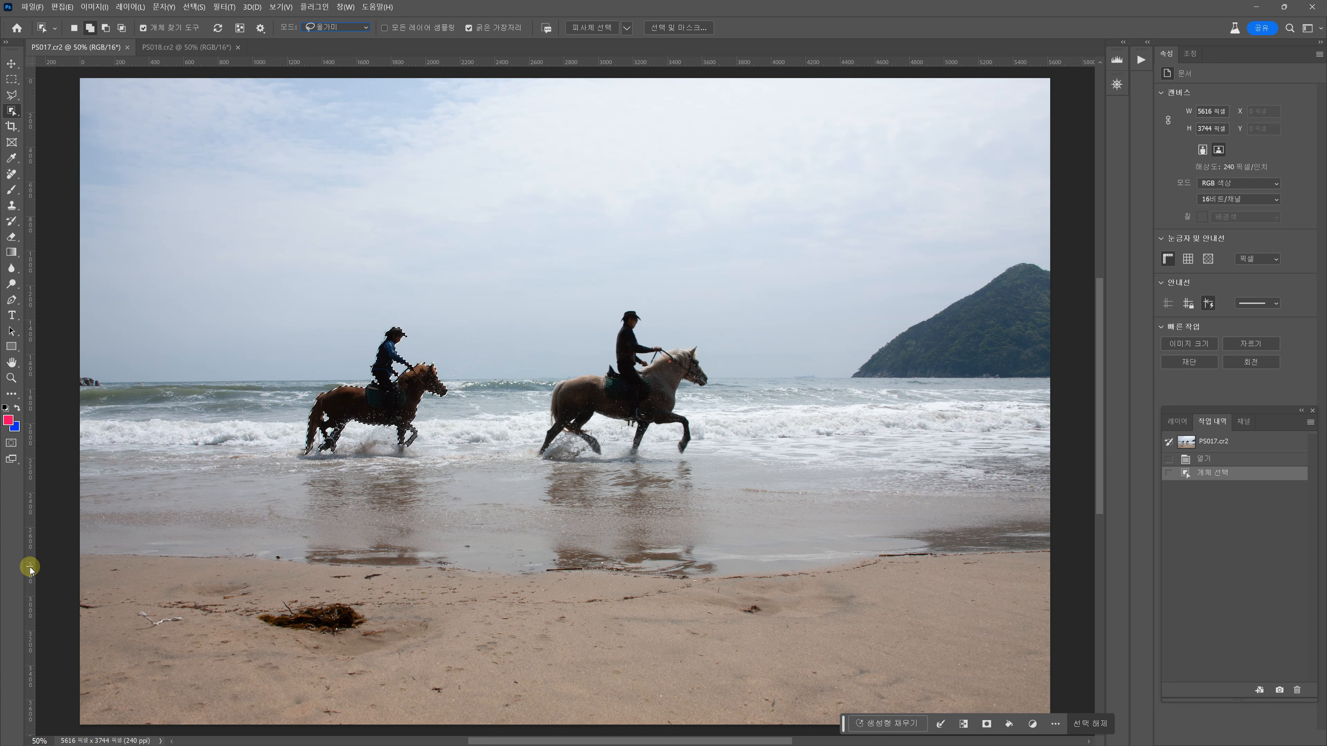
{"action": "key", "text": "ctrl+d"}
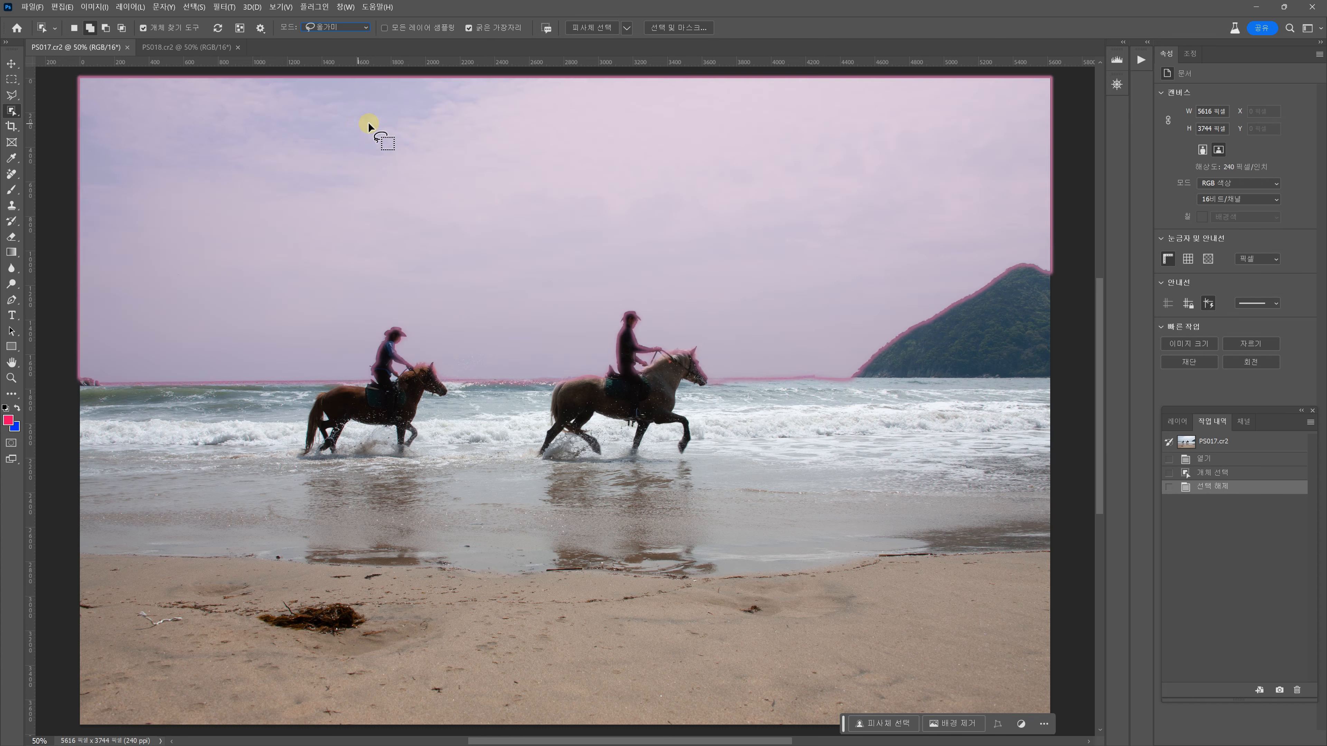
Select the brown horse and its rider with the Object Selection tool set to Rectangle mode.
{"action": "left_click", "coordinate": [365, 29]}
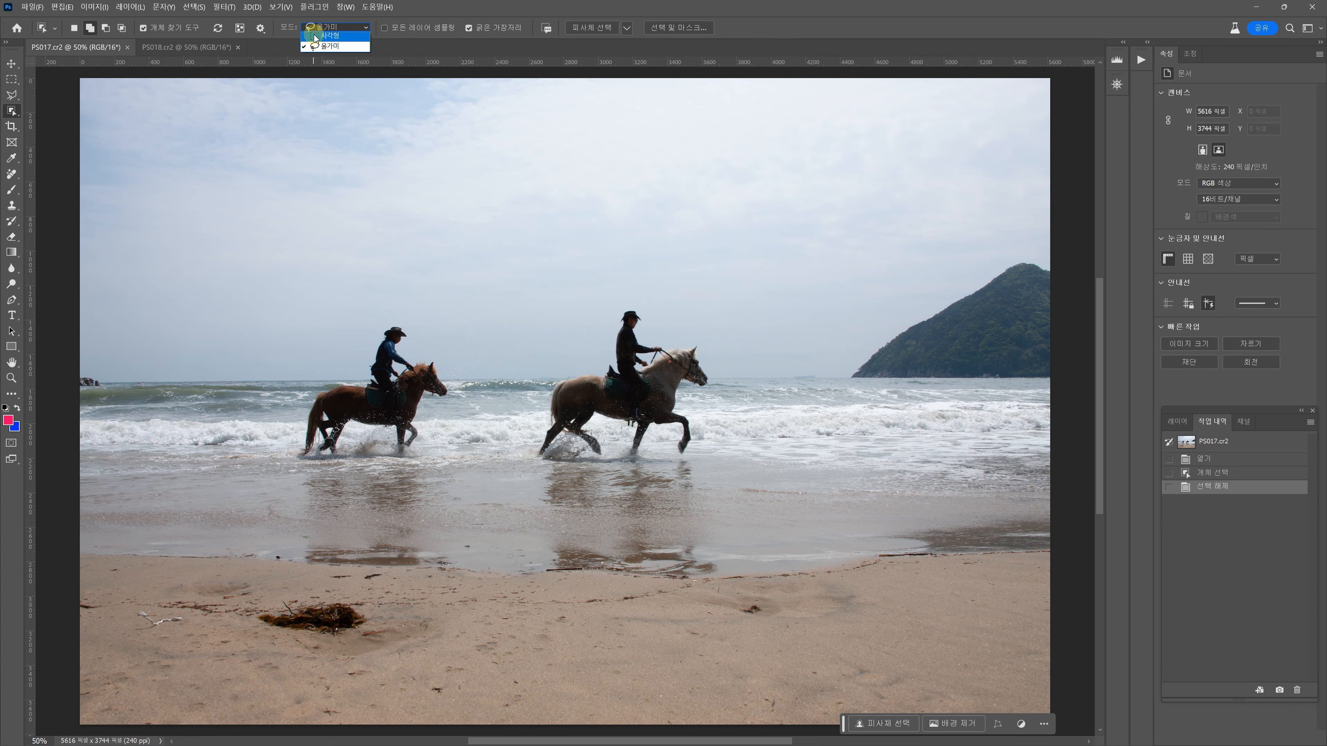
{"action": "left_click", "coordinate": [12, 111]}
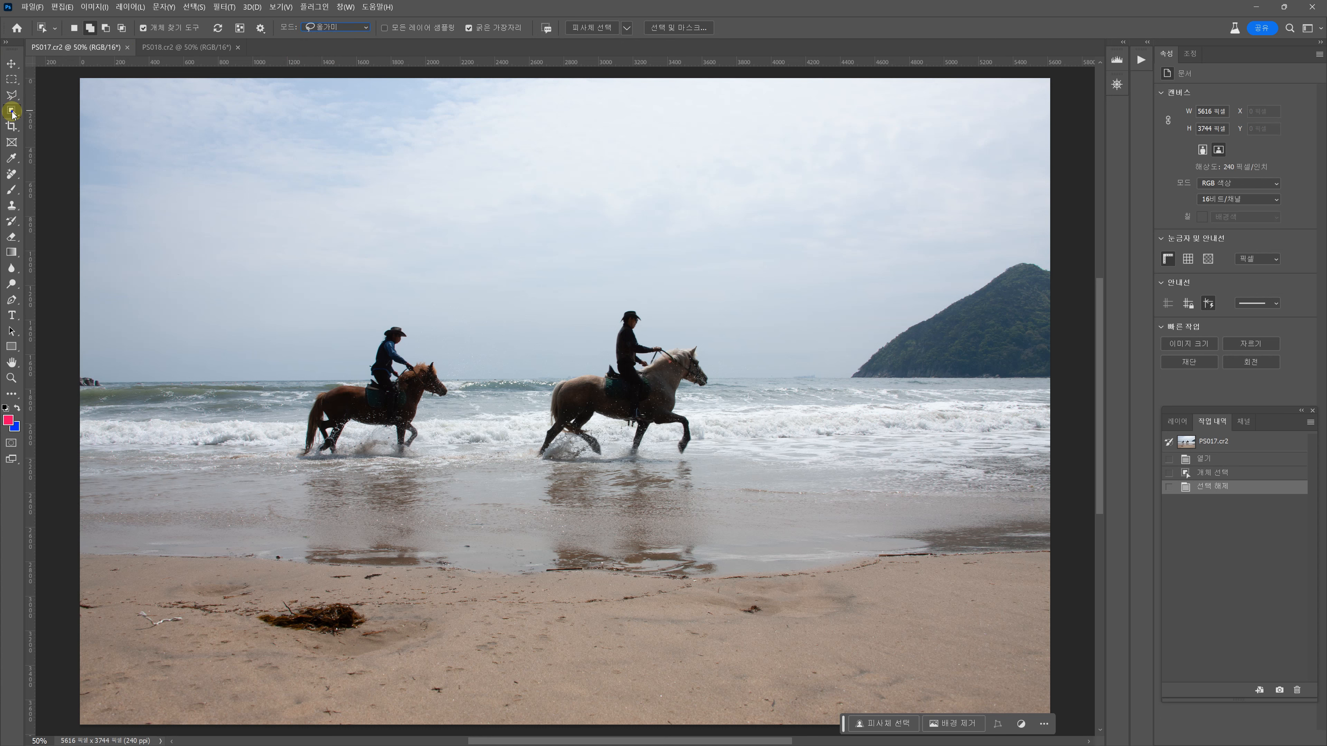
{"action": "right_click", "coordinate": [12, 111]}
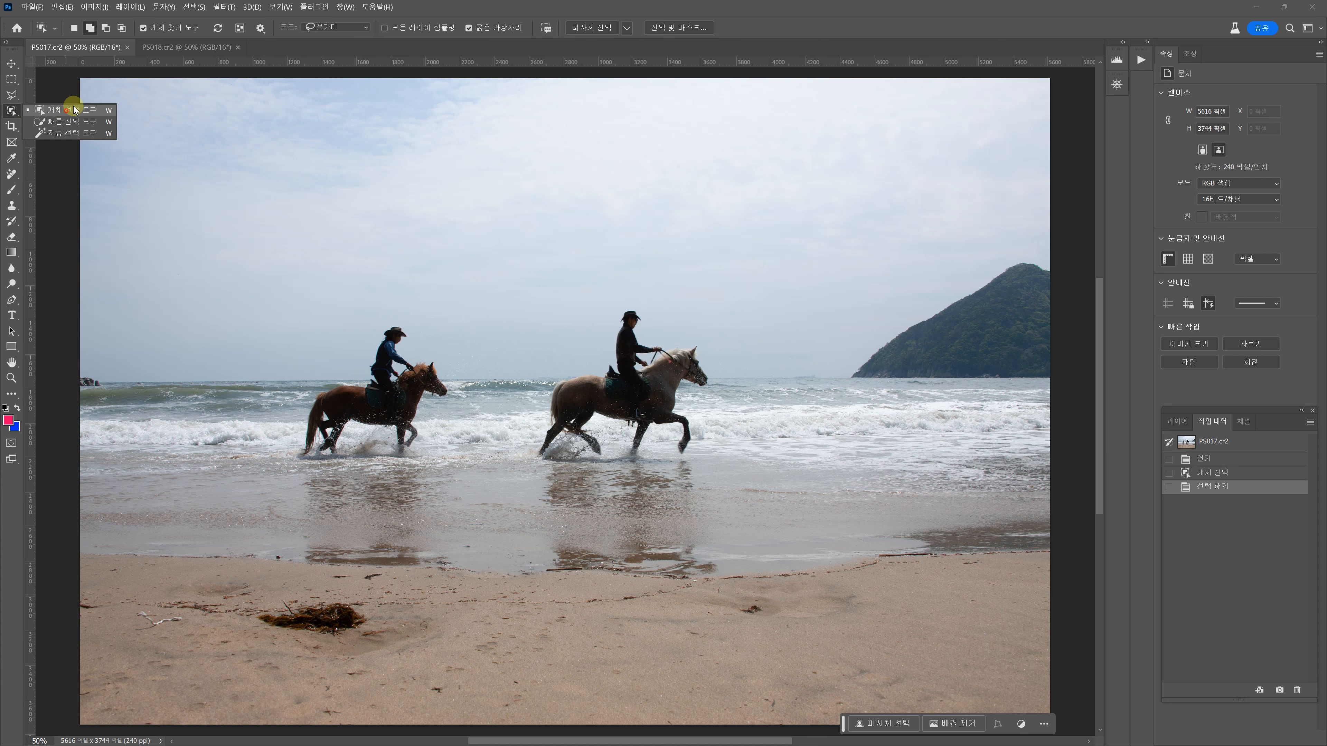
{"action": "left_click", "coordinate": [70, 110]}
{"action": "left_click", "coordinate": [345, 28]}
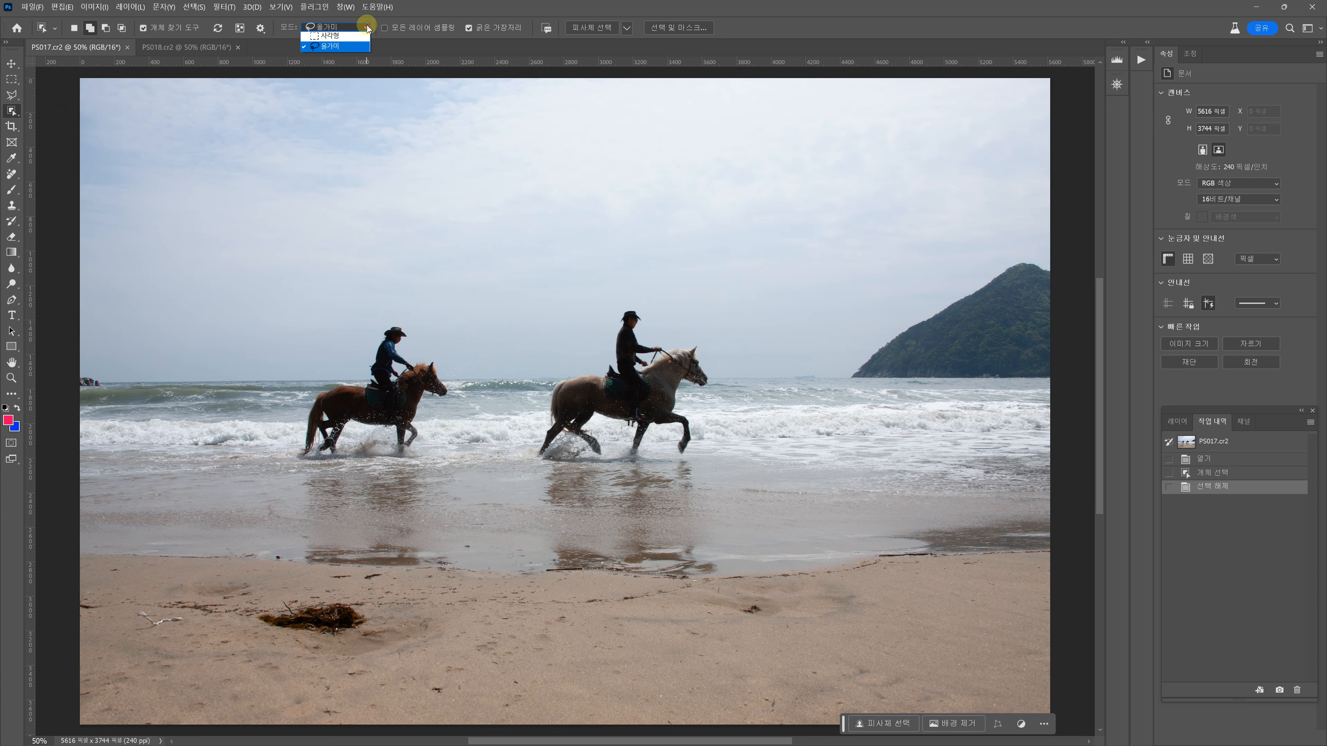
{"action": "left_click", "coordinate": [346, 38]}
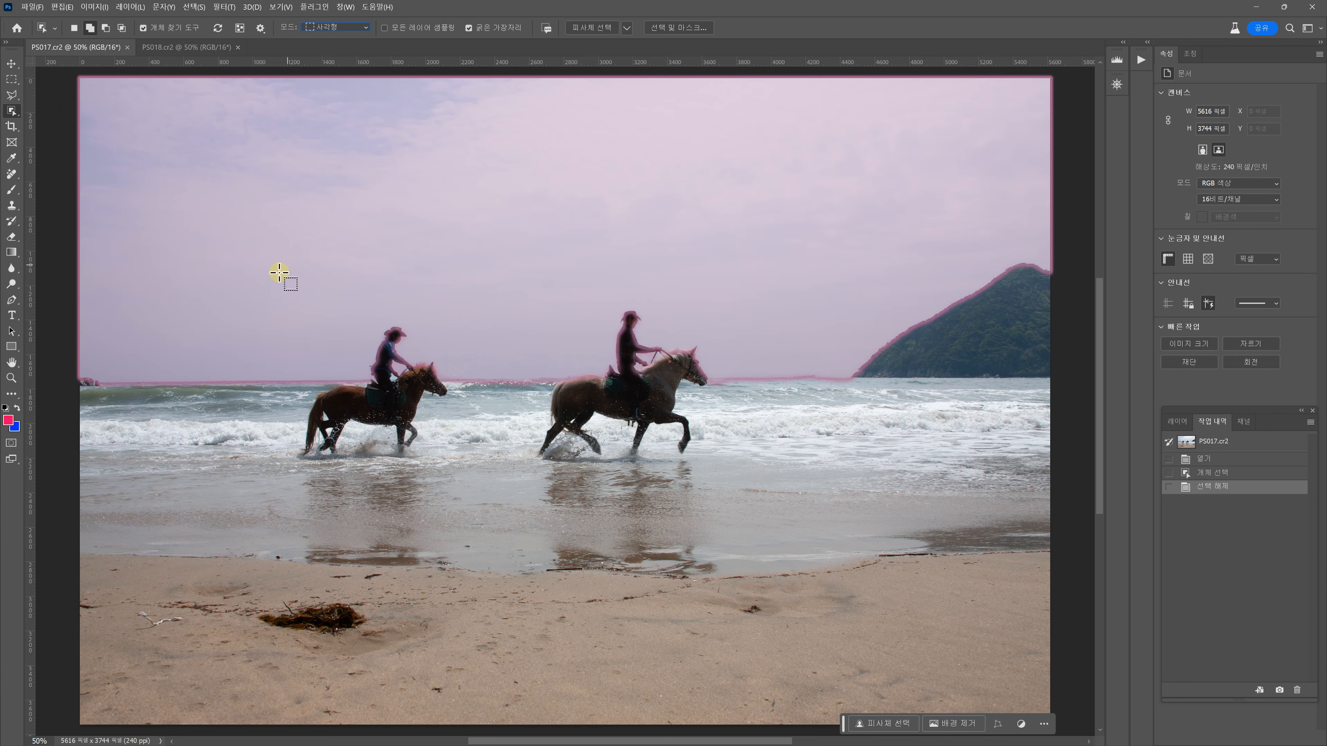
{"action": "left_click_drag", "start_coordinate": [274, 275], "coordinate": [462, 505]}
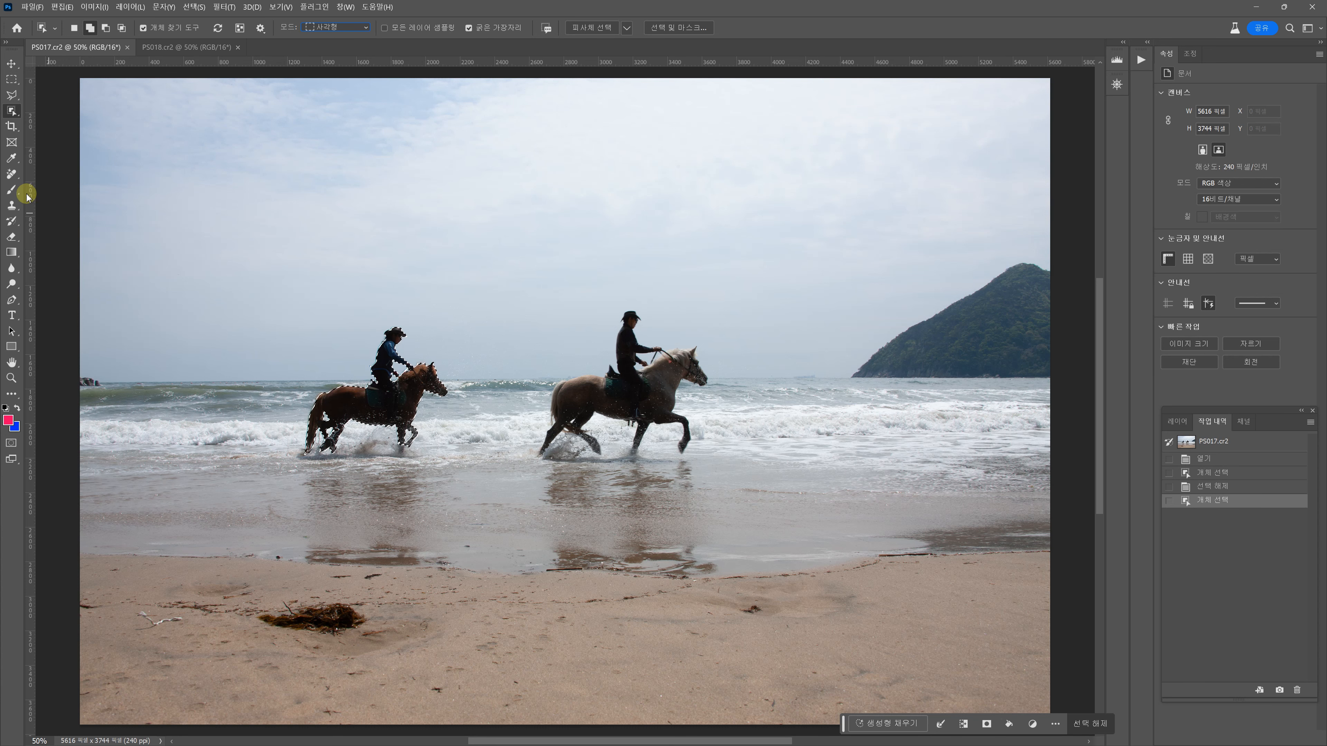
Add the splashing water around the brown horse's legs to the selection with the freehand Lasso tool.
{"action": "left_click", "coordinate": [12, 95]}
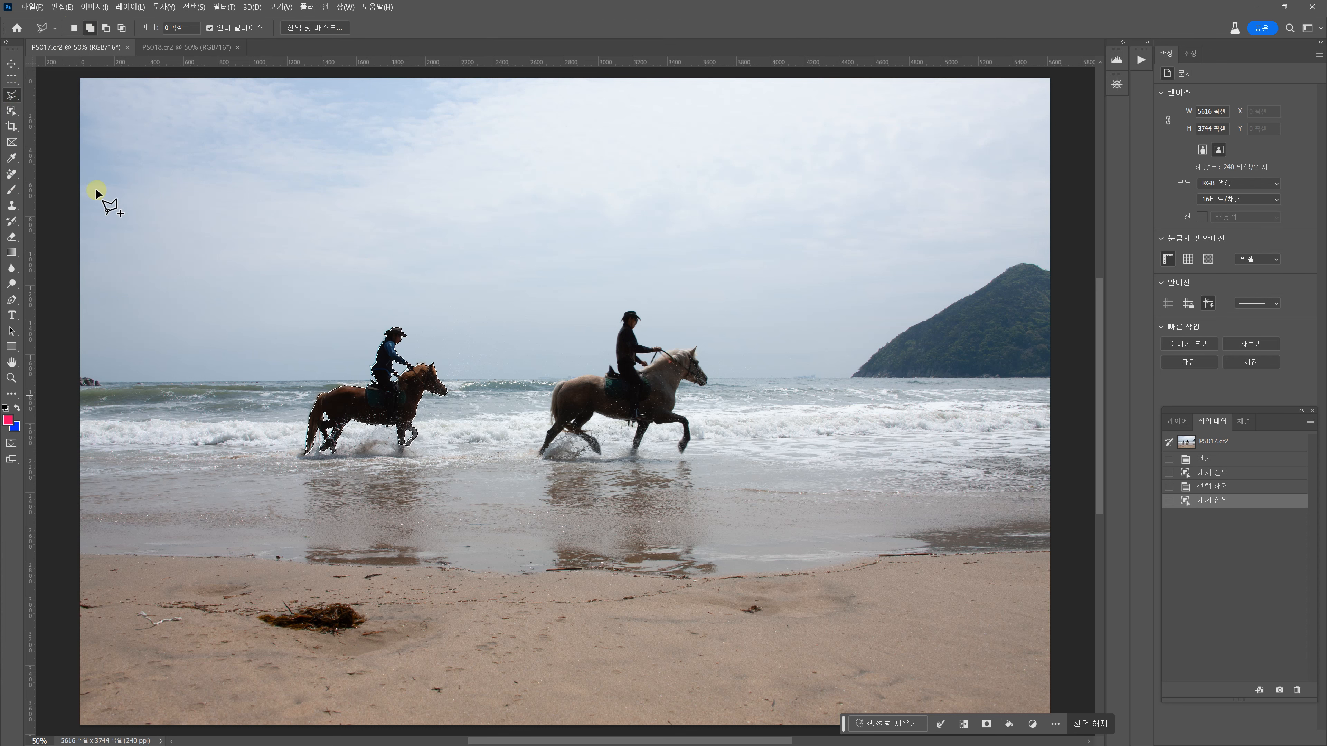
{"action": "right_click", "coordinate": [18, 104]}
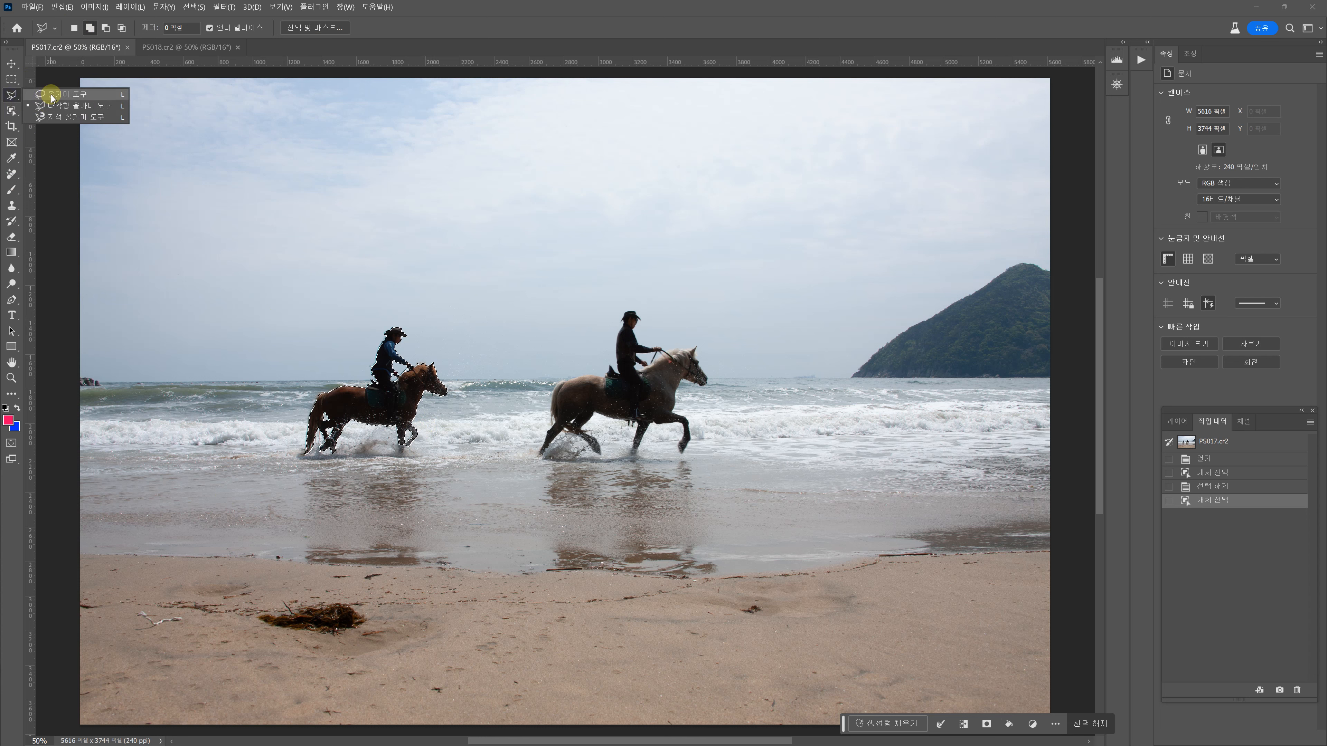
{"action": "left_click", "coordinate": [67, 94]}
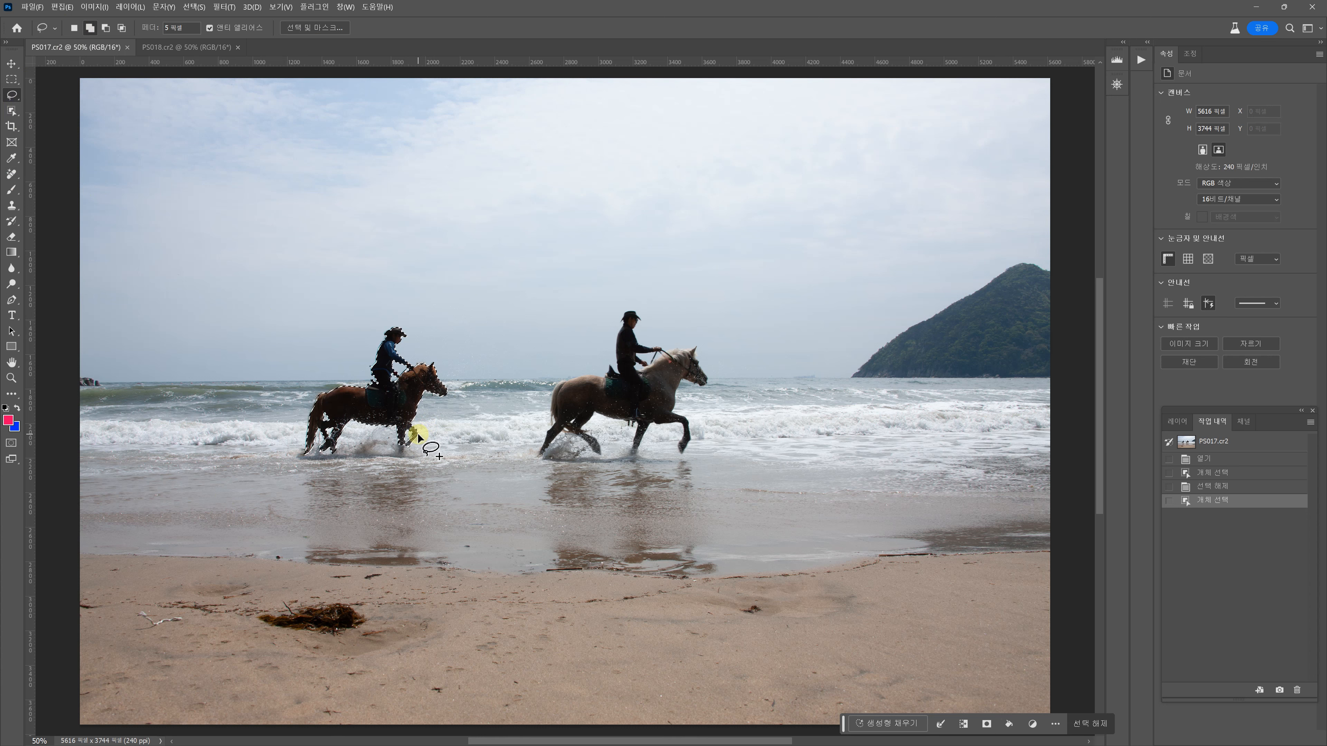
{"action": "left_click_drag", "start_coordinate": [418, 435], "coordinate": [425, 448]}
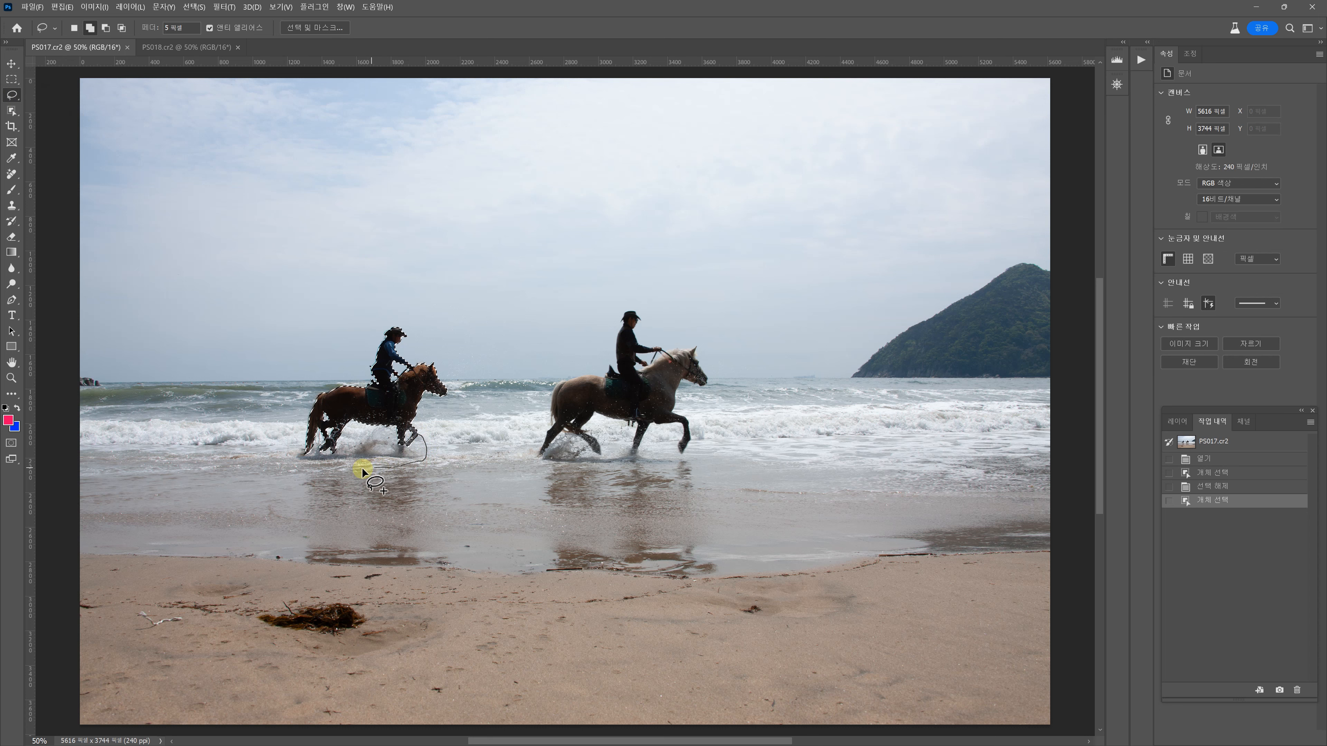
{"action": "mouse_move", "coordinate": [324, 474]}
{"action": "left_mouse_down"}
{"action": "mouse_move", "coordinate": [297, 467]}
{"action": "mouse_move", "coordinate": [284, 445]}
{"action": "mouse_move", "coordinate": [418, 435]}
{"action": "left_mouse_up"}
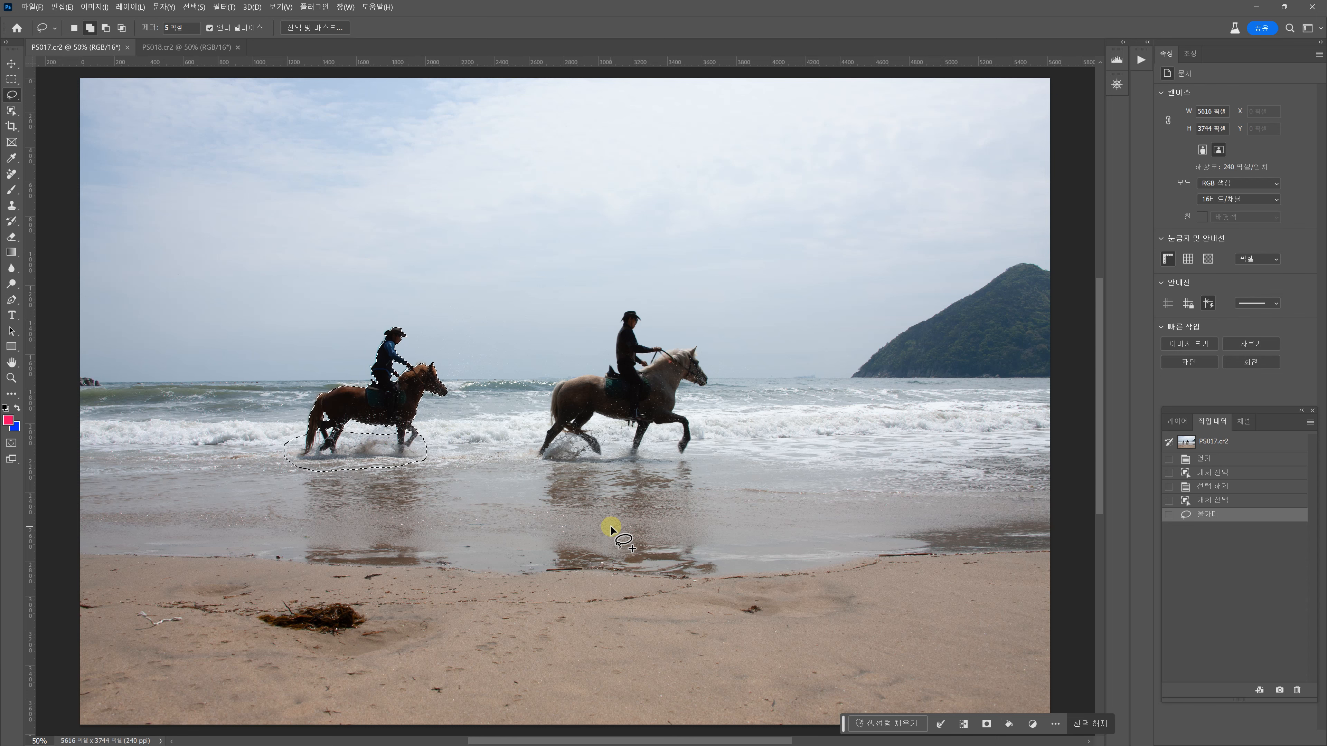
Paste the selected brown horse and rider into PS018.cr2 and move them to about X 1919, Y 1587 px, facing the bride.
{"action": "left_click", "coordinate": [177, 49]}
{"action": "key", "text": "ctrl+v"}
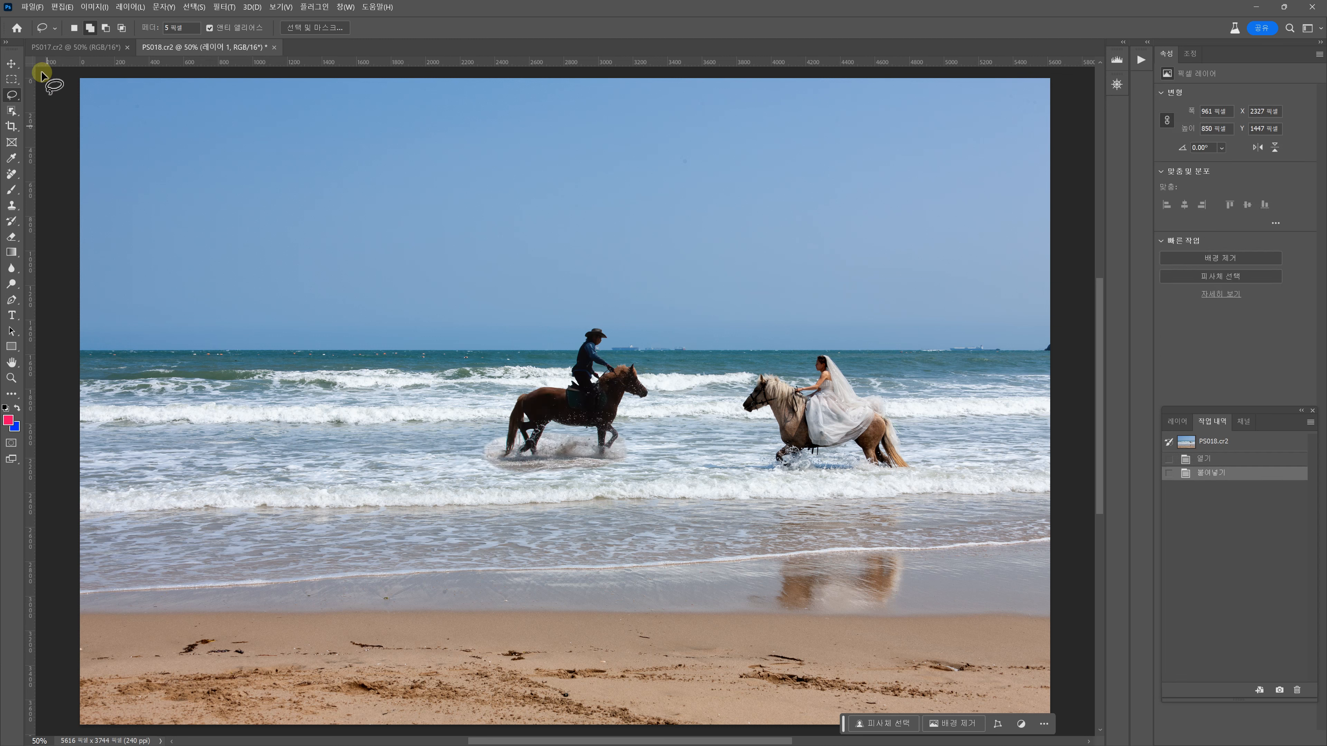
{"action": "left_click", "coordinate": [11, 63]}
{"action": "left_click_drag", "start_coordinate": [590, 415], "coordinate": [517, 439]}
{"action": "left_click_drag", "start_coordinate": [517, 438], "coordinate": [517, 439]}
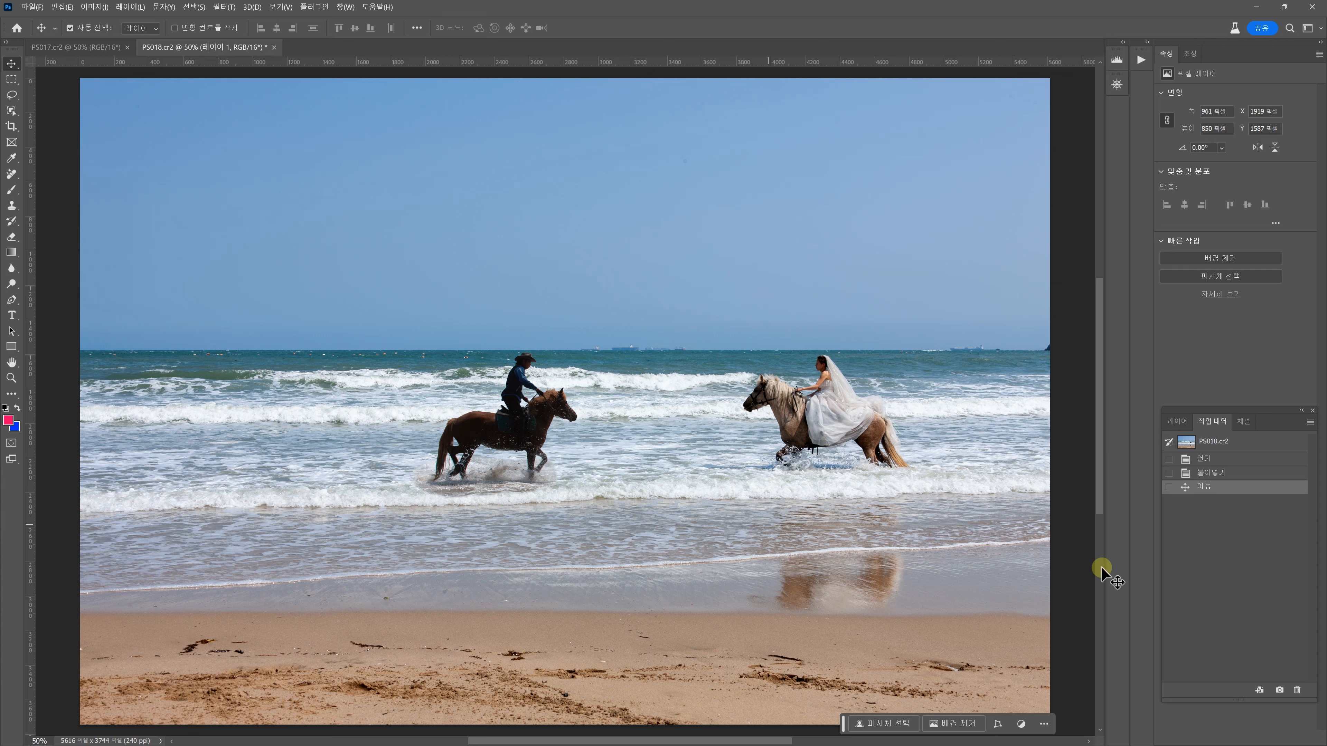
Revert PS018.cr2 to its opening history snapshot and show its layers.
{"action": "left_click", "coordinate": [1180, 444]}
{"action": "left_click", "coordinate": [1177, 421]}
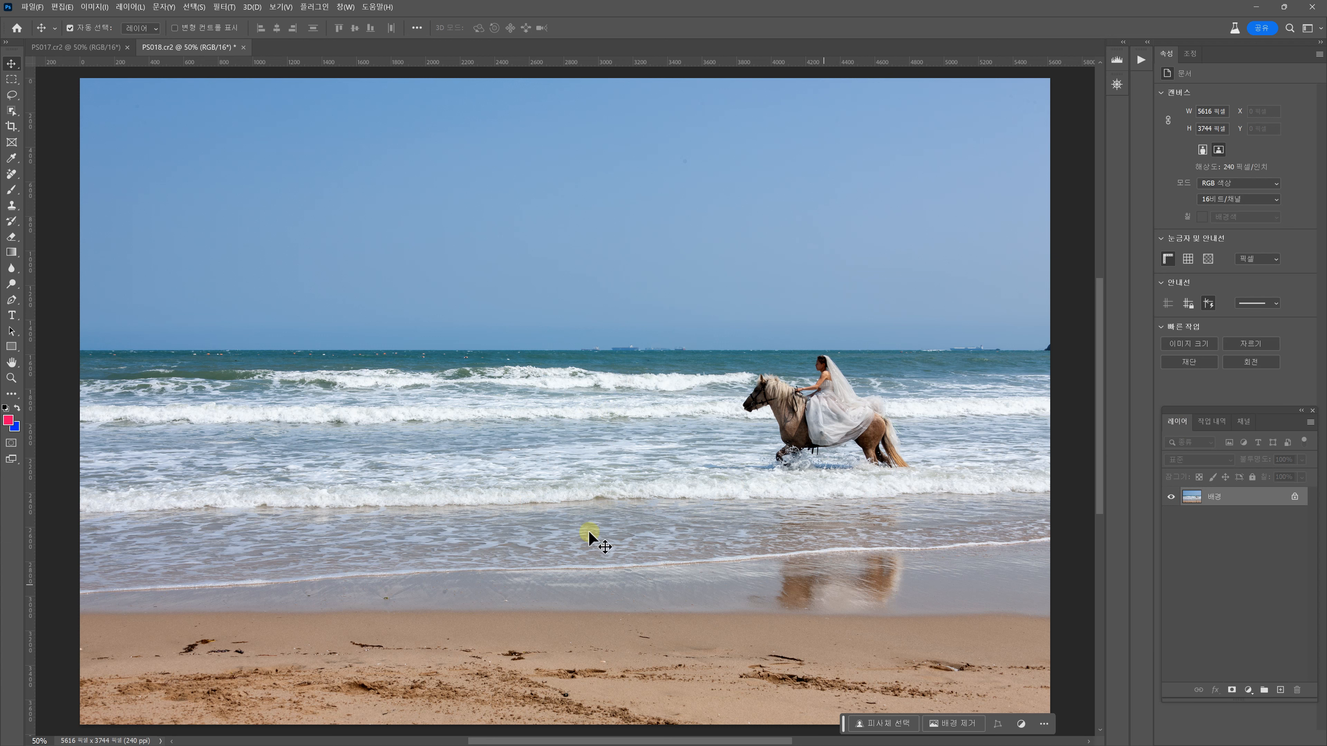
Duplicate the background layer of PS018.cr2 and select the bride and her horse with Select Subject.
{"action": "left_click", "coordinate": [12, 110]}
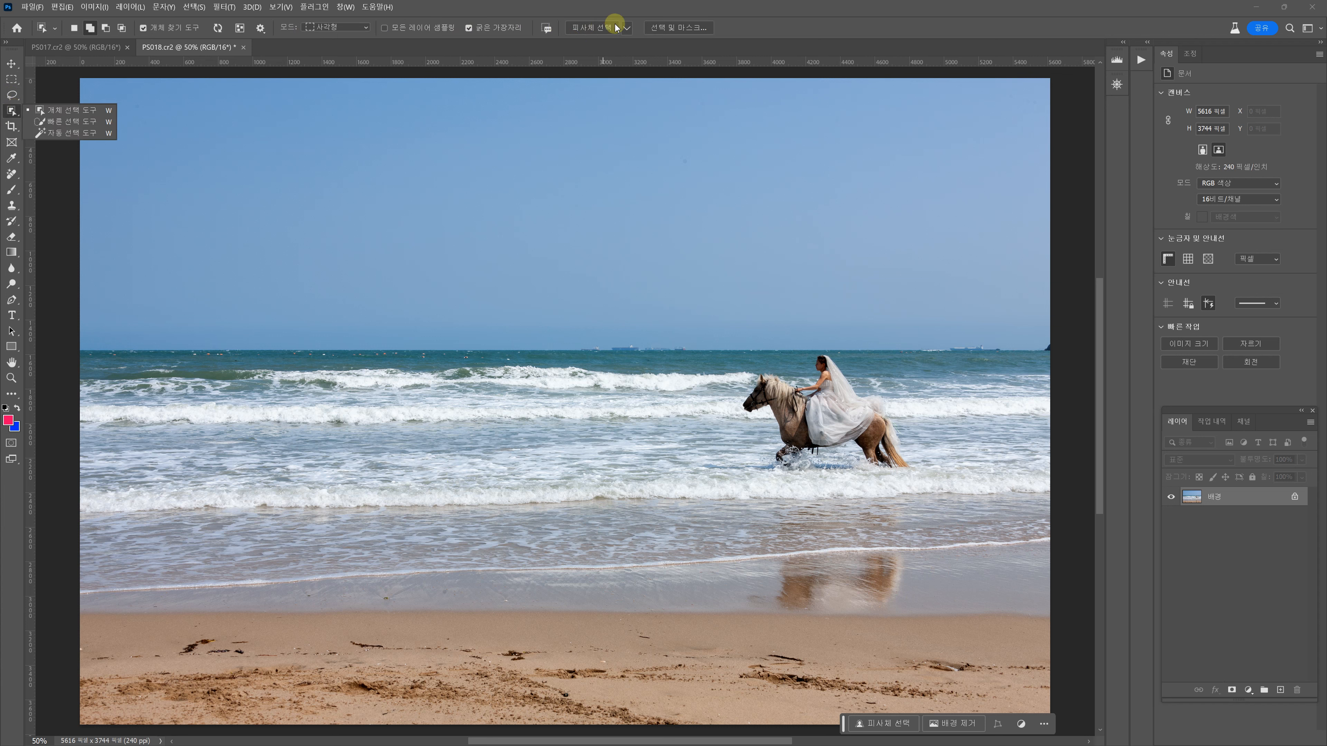
{"action": "left_click", "coordinate": [199, 8]}
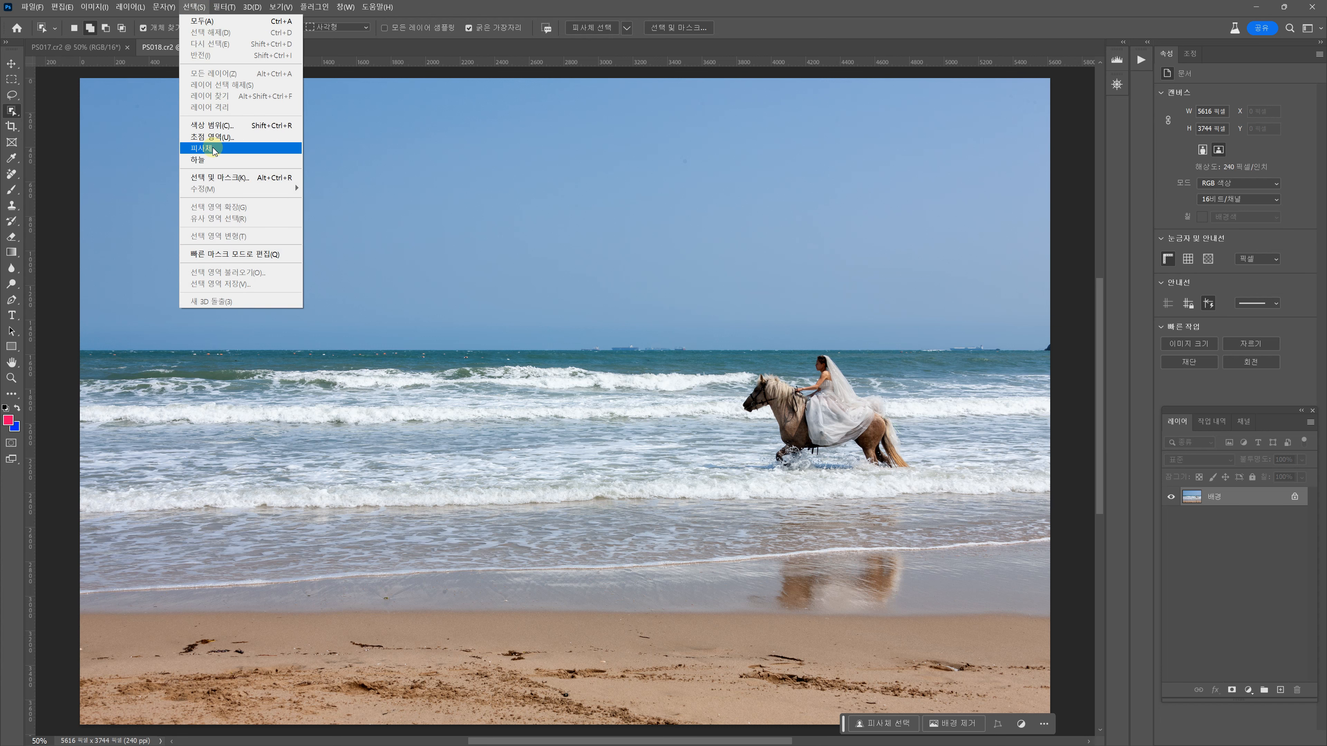
{"action": "left_click", "coordinate": [1275, 591]}
{"action": "left_click", "coordinate": [1197, 495]}
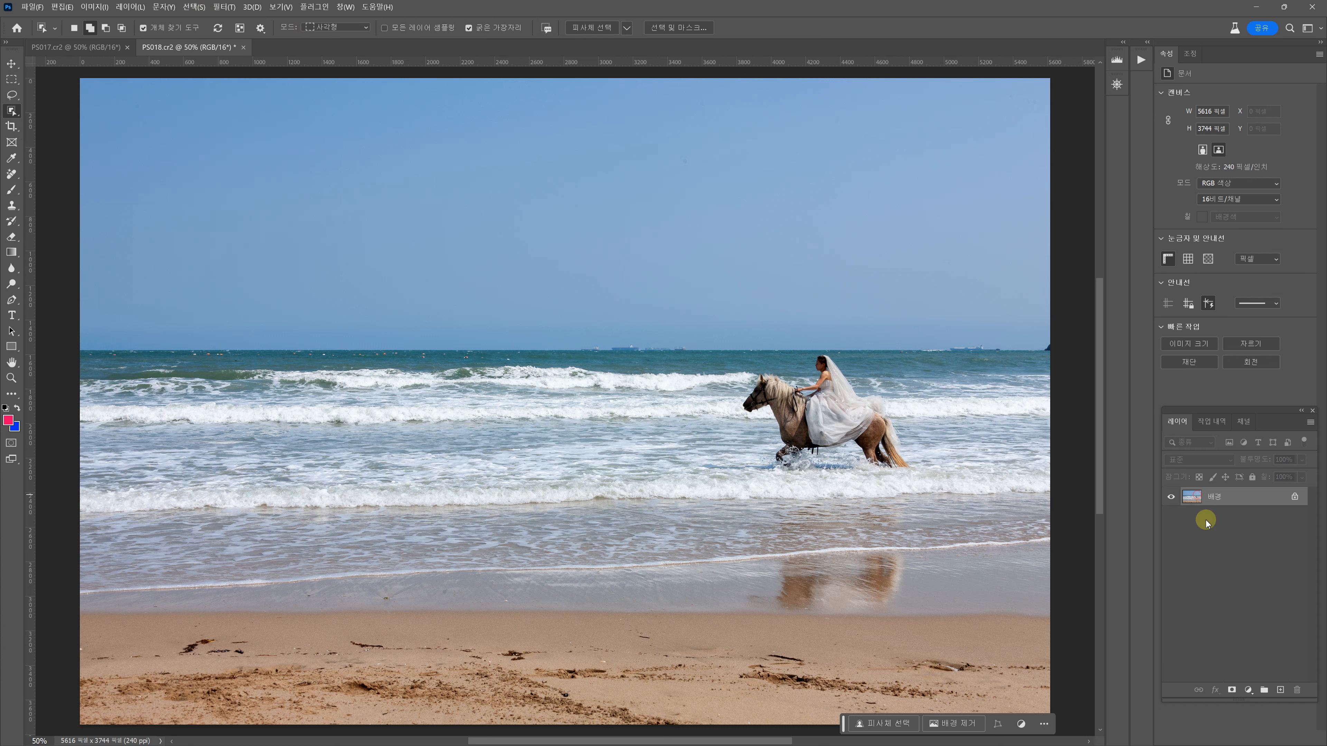
{"action": "key", "text": "ctrl+j"}
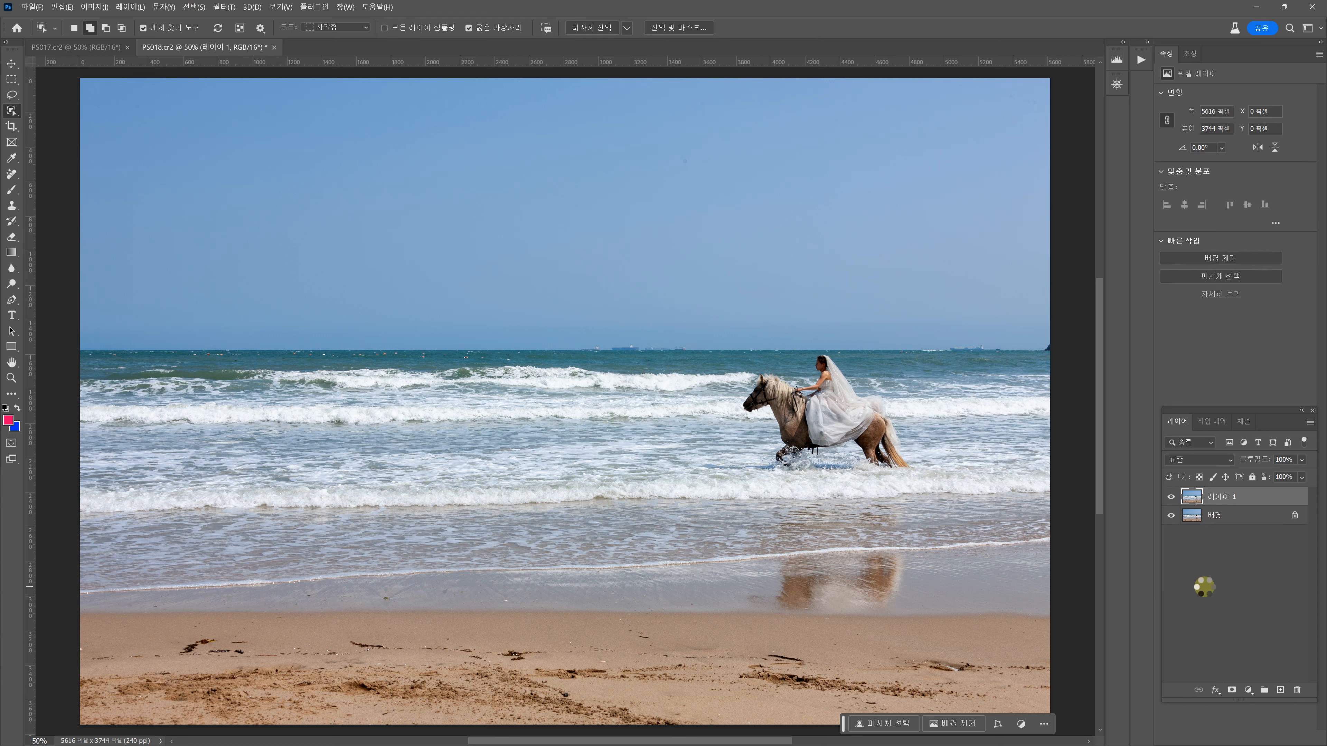
{"action": "left_click", "coordinate": [1223, 278]}
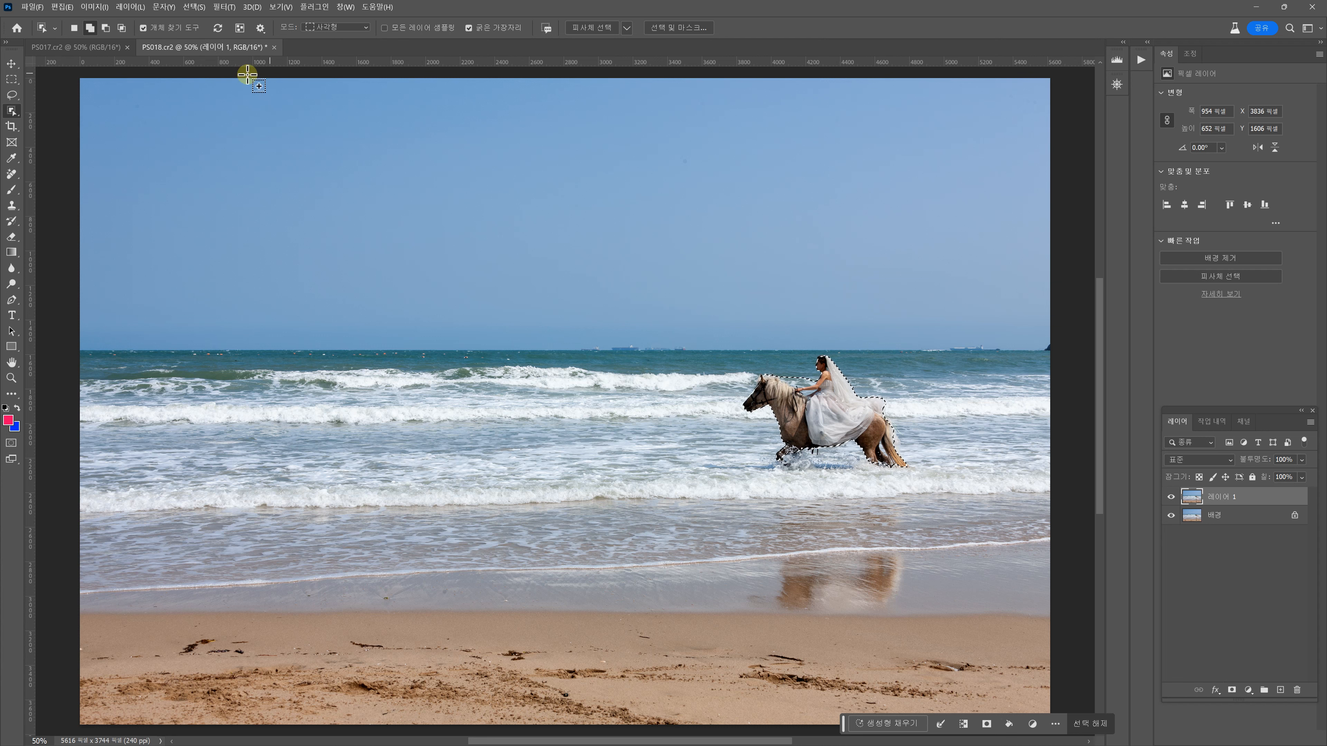
In PS017.cr2, clear the selection, duplicate the background layer and run Select Subject on the copy.
{"action": "left_click", "coordinate": [107, 50]}
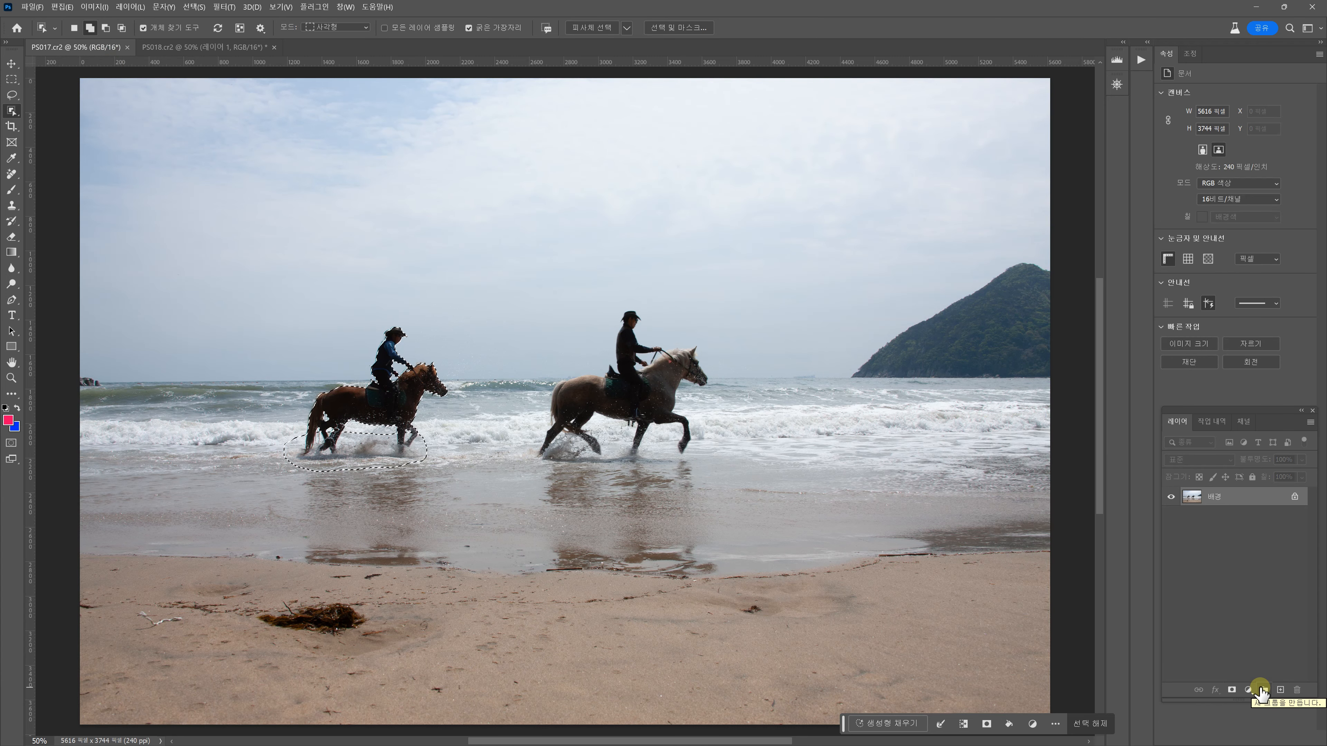
{"action": "key", "text": "ctrl+d"}
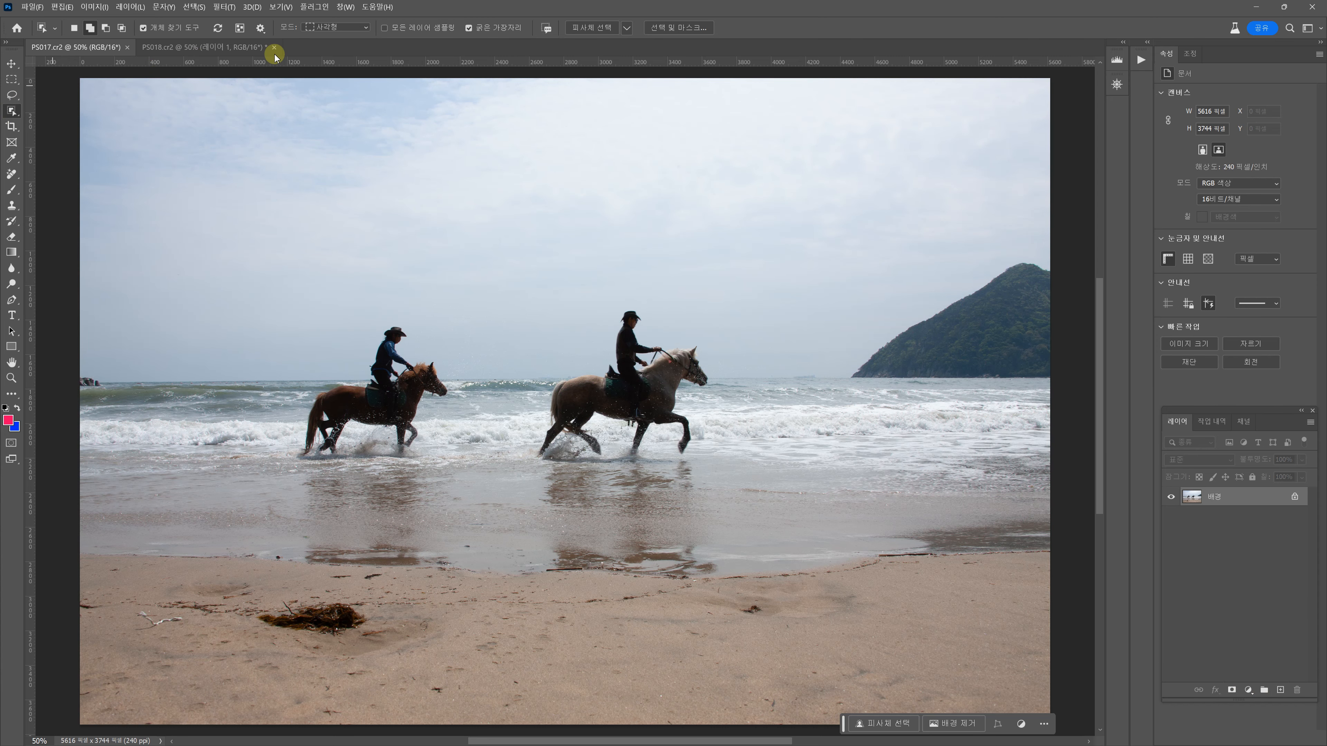
{"action": "key", "text": "ctrl+j"}
{"action": "left_click", "coordinate": [1217, 279]}
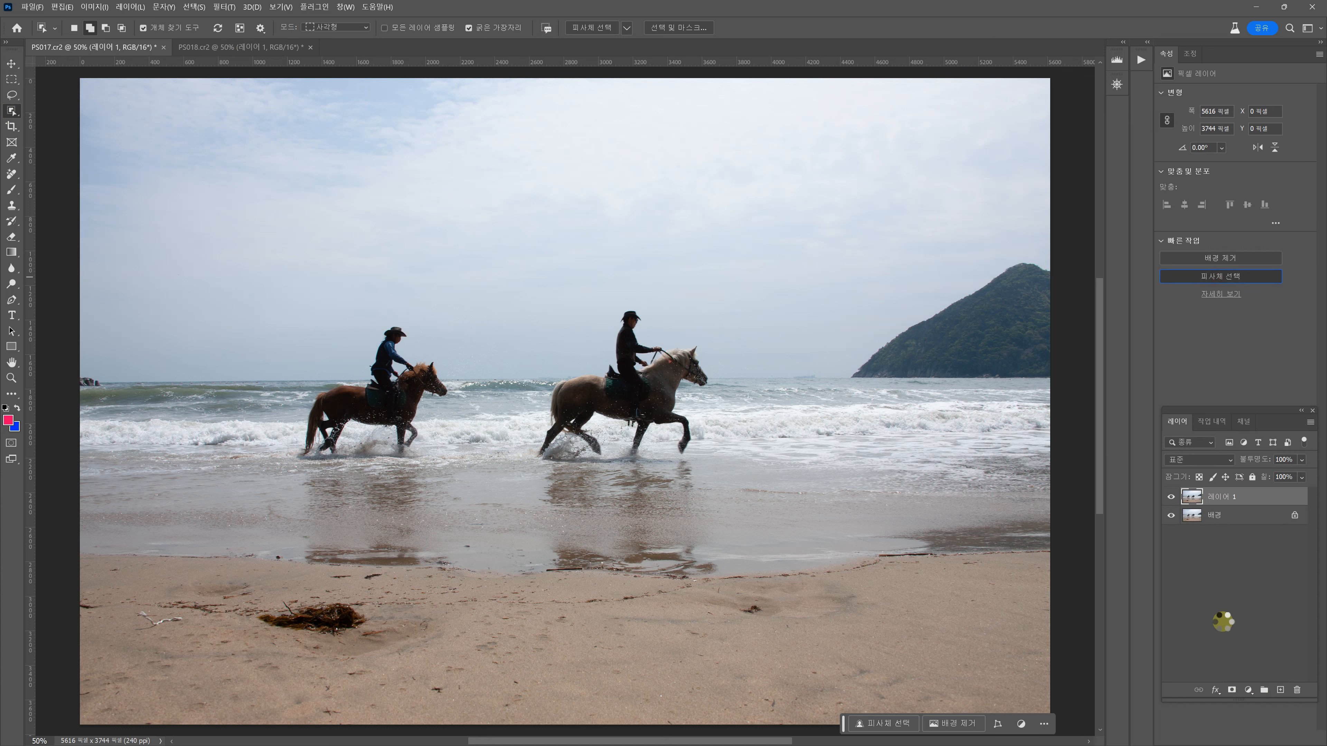